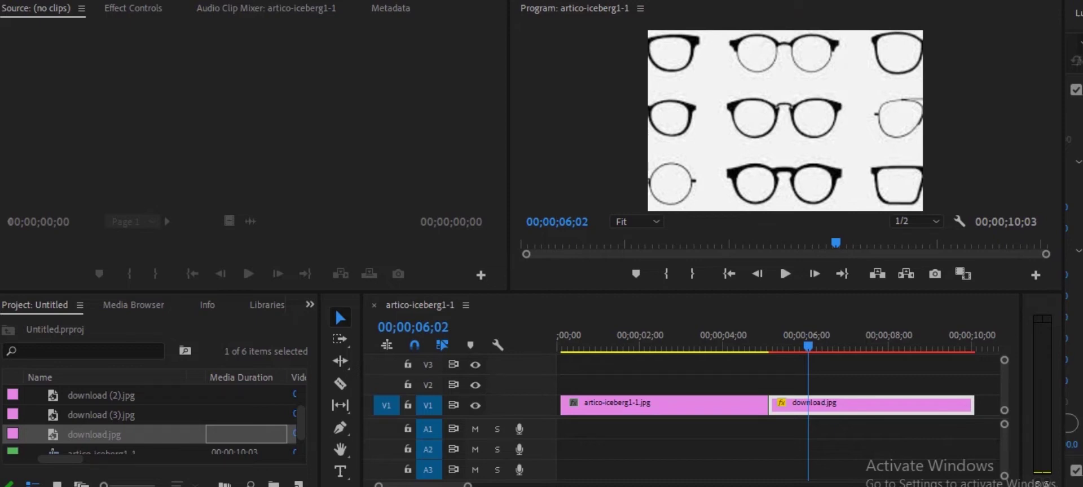
Open the Effects panel and expand the Video Transitions folder.
left_click(267, 304)
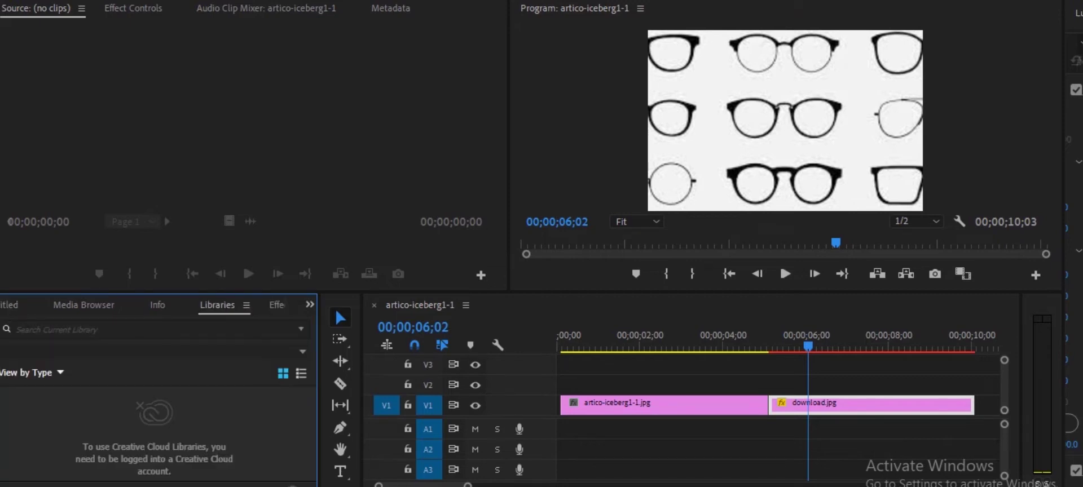
left_click(276, 305)
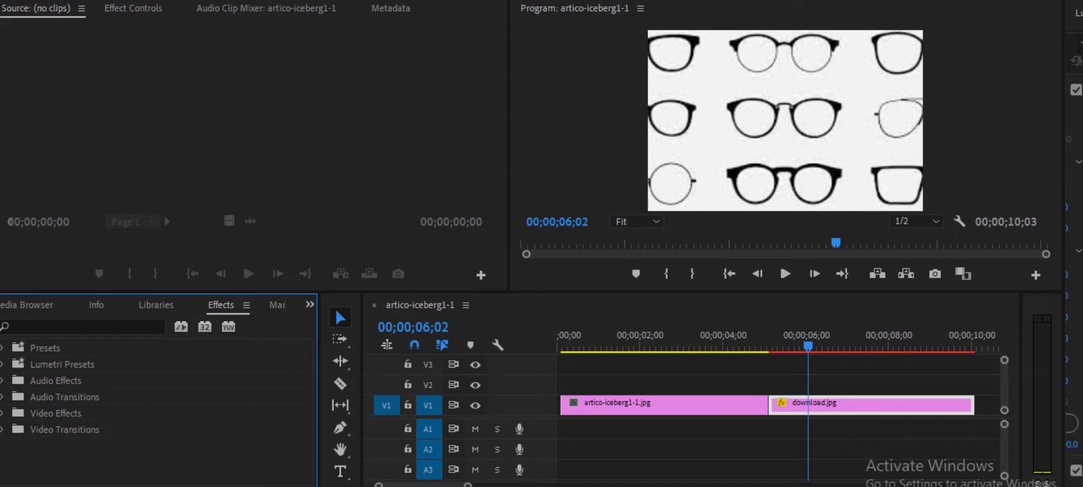
left_click(65, 430)
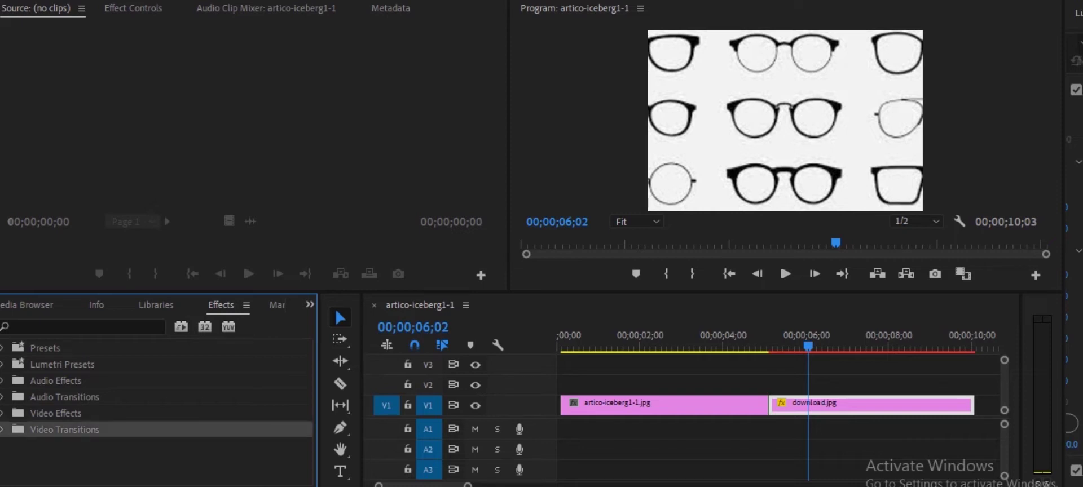
left_click(2, 430)
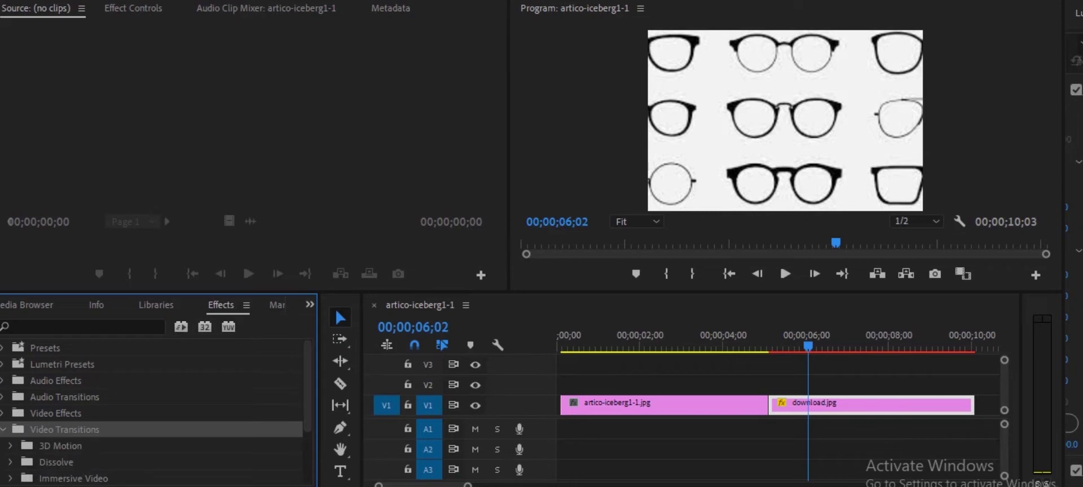
scroll(152, 411, "down", 3)
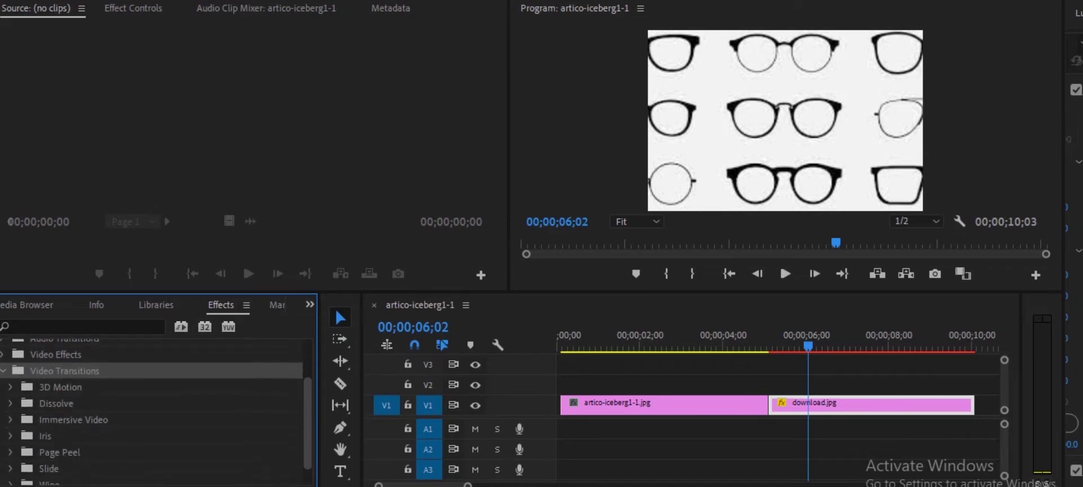
scroll(152, 412, "down", 1)
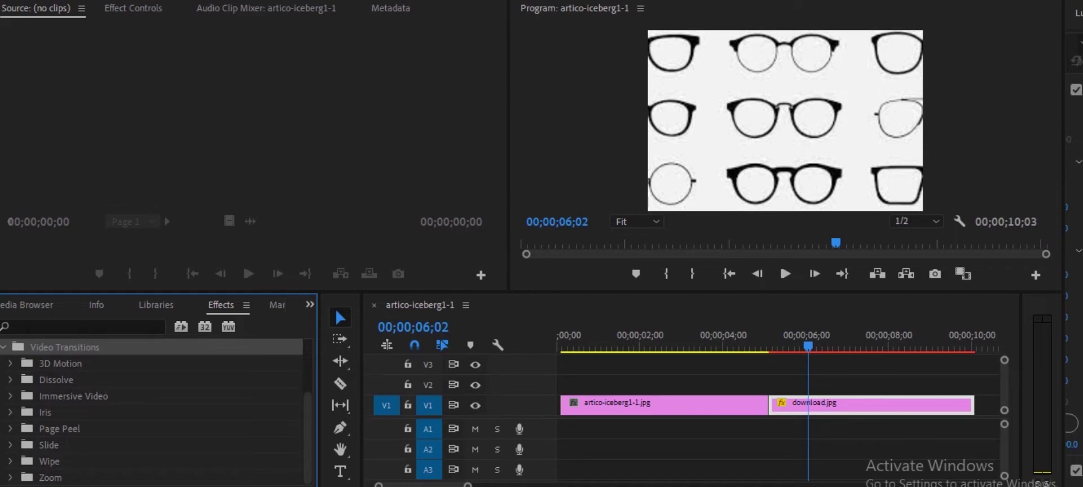
Expand the Wipe folder and select the Clock Wipe transition.
left_click(49, 461)
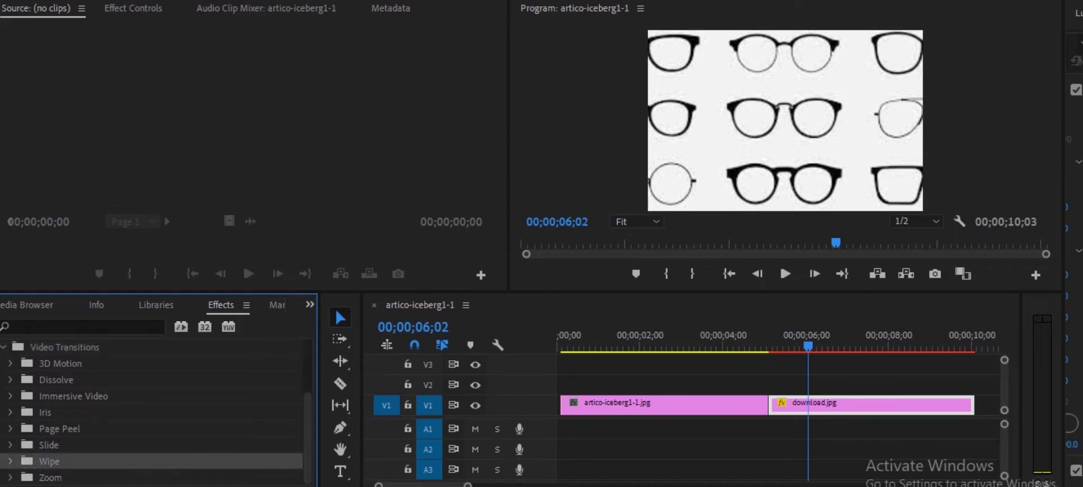
left_click(10, 461)
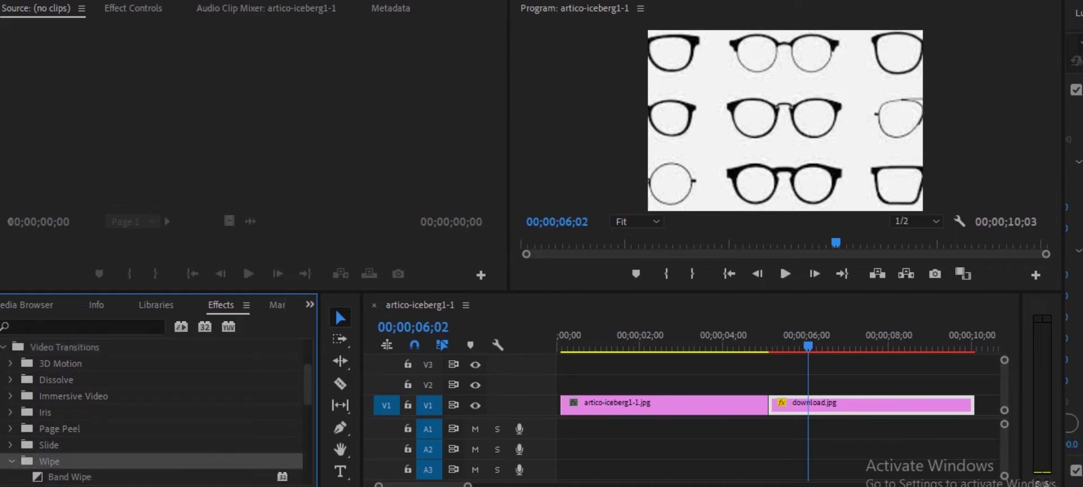
scroll(152, 412, "down", 1)
scroll(152, 412, "down", 3)
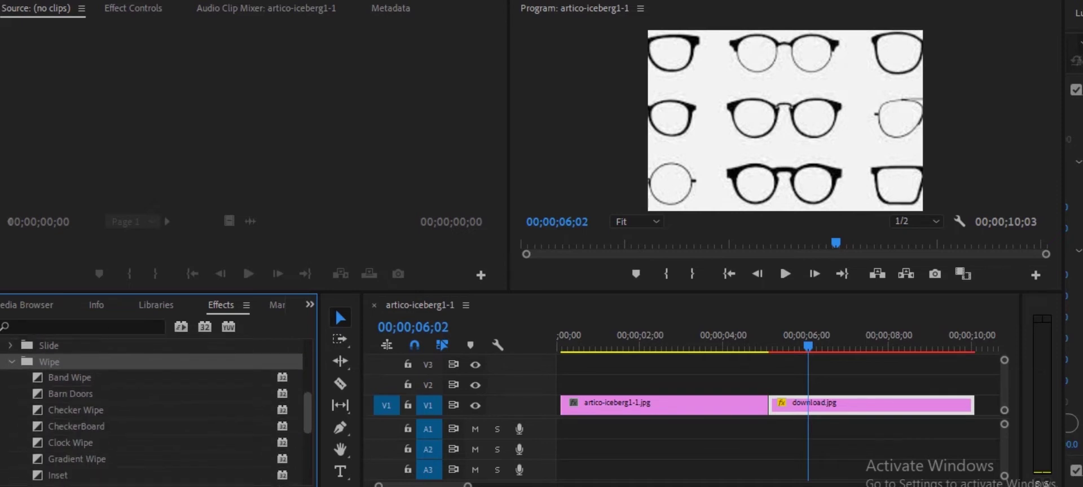
left_click(70, 443)
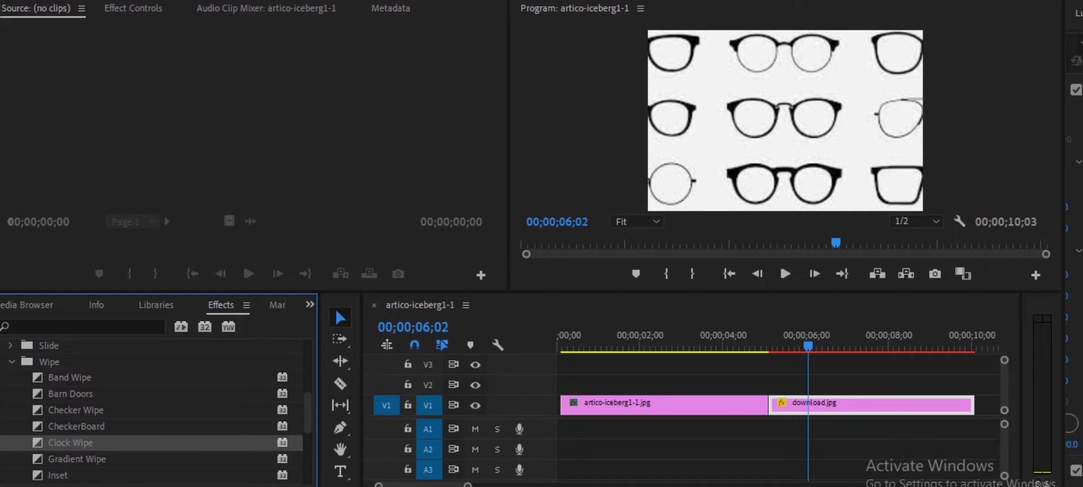
Drop Clock Wipe on the cut between artico-iceberg1-1.jpg and download.jpg, then scrub back before it.
left_click_drag(71, 443, 768, 405)
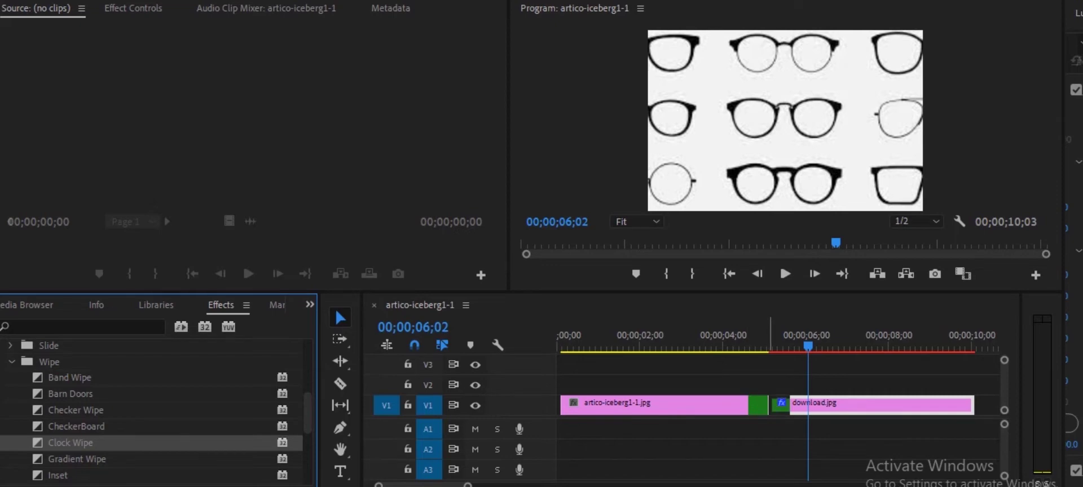
mouse_move(770, 404)
left_mouse_down()
mouse_move(886, 403)
mouse_move(808, 404)
mouse_move(819, 405)
left_mouse_up()
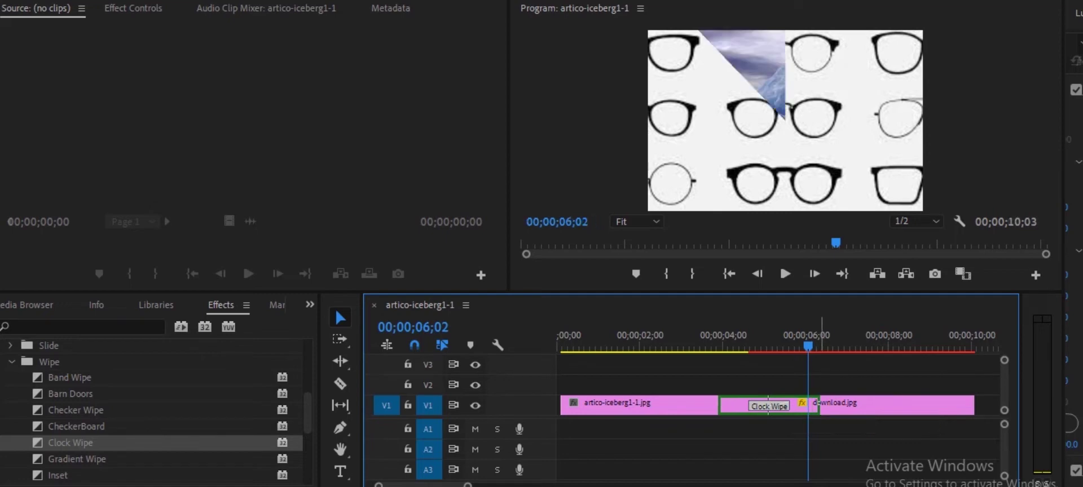
left_click(745, 341)
left_click_drag(745, 345, 695, 345)
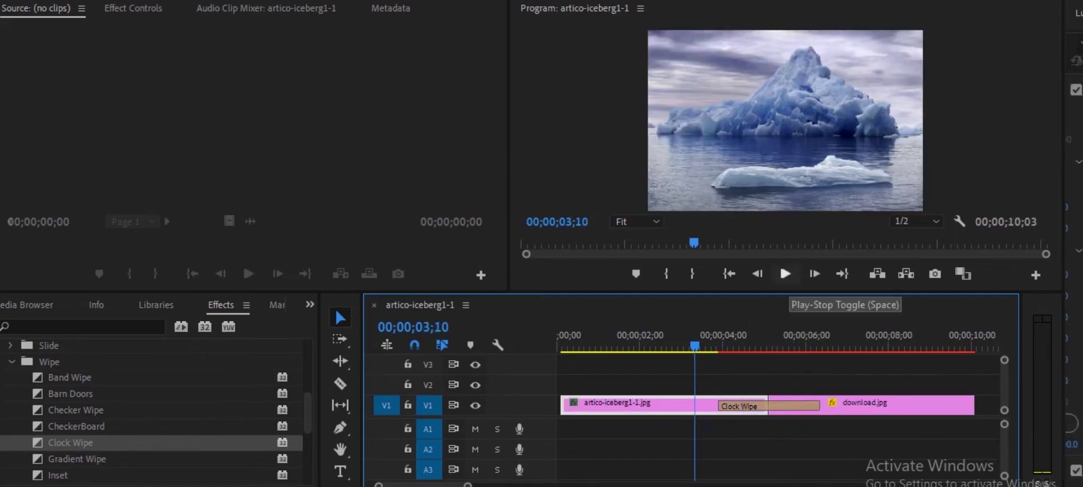
Preview the Clock Wipe, then rewind the playhead to about 00;00;03;04.
left_click(785, 273)
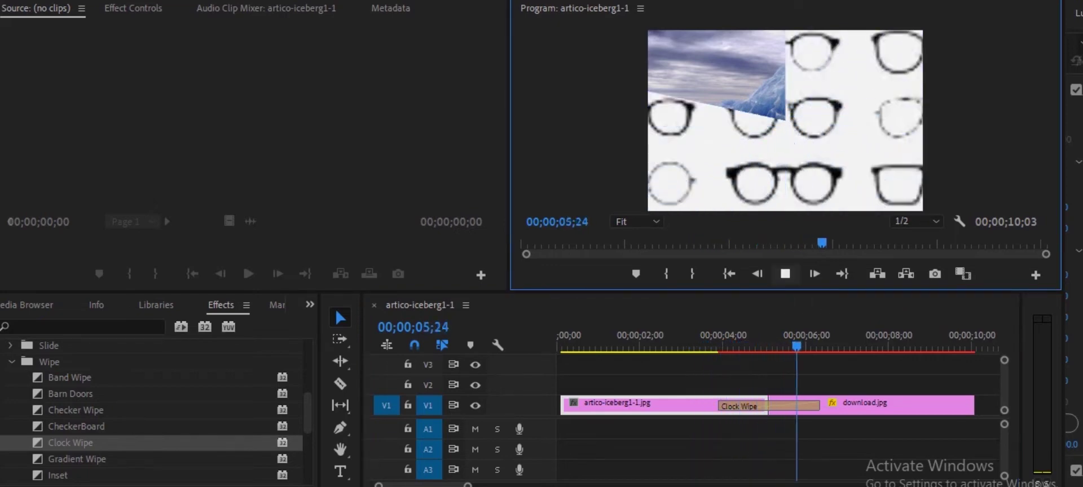
key("space")
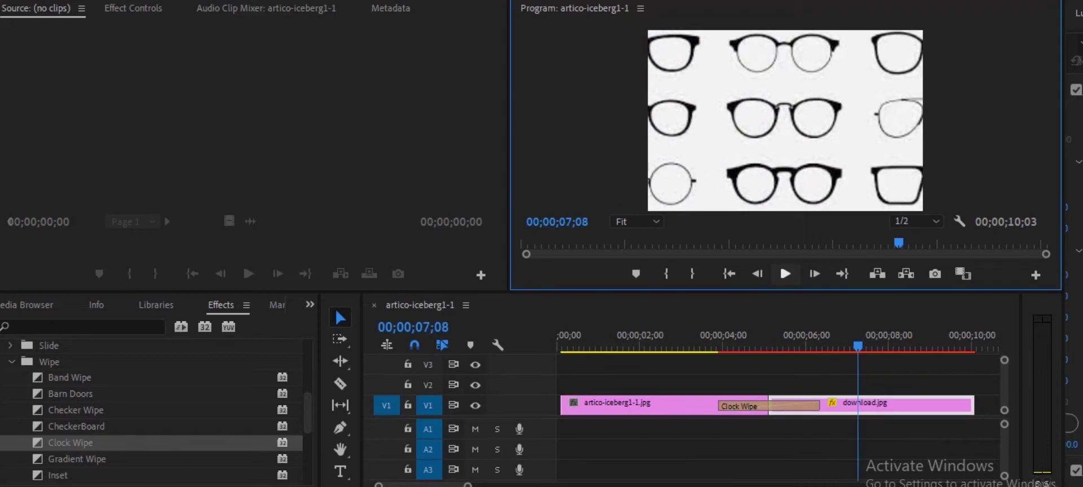
key("space")
key("space")
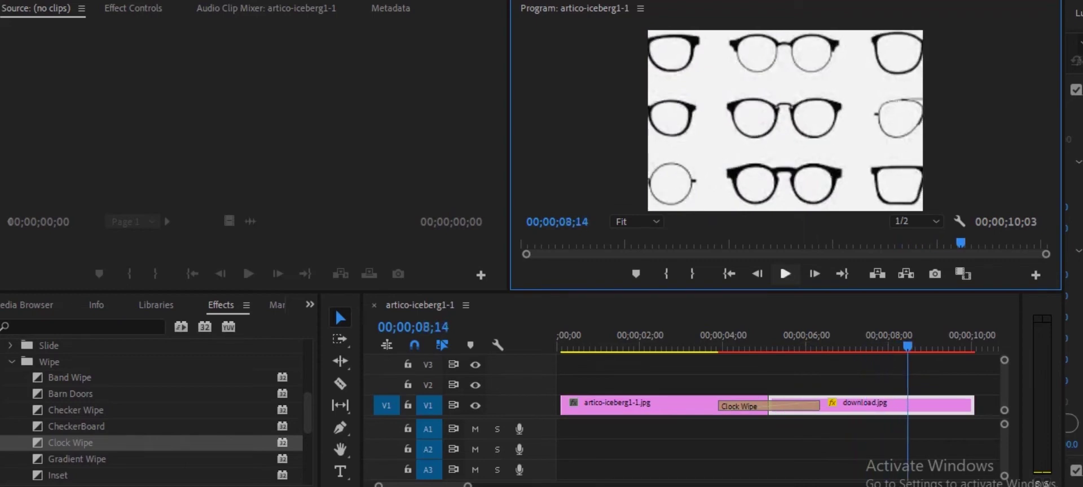
left_click_drag(908, 338, 687, 339)
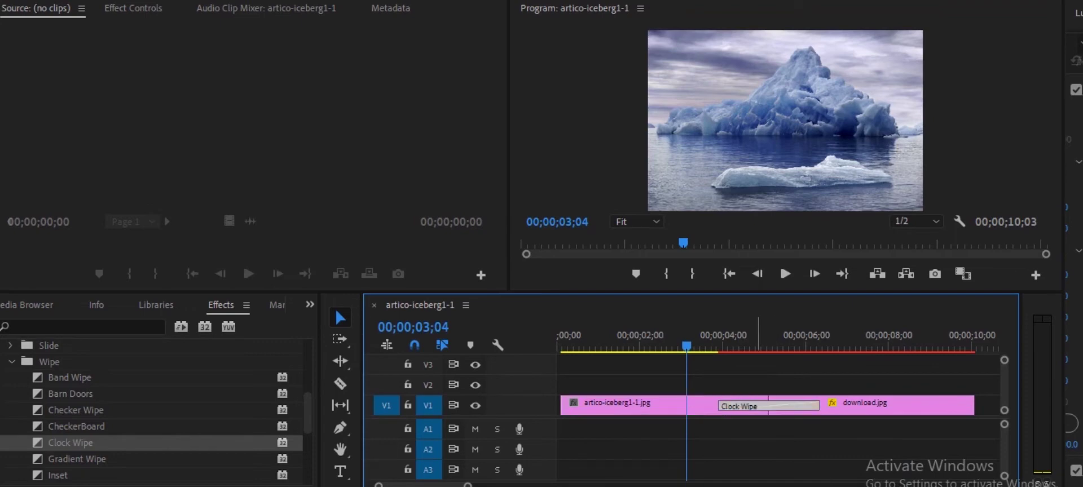
Move the Clock Wipe left so it ends at the cut over the iceberg clip's tail.
left_click(739, 406)
left_click_drag(755, 406, 747, 406)
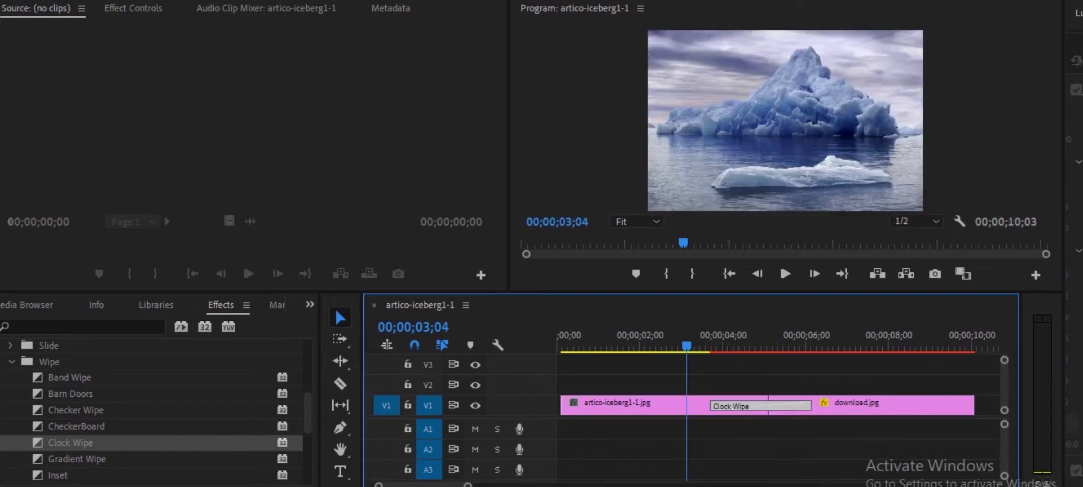
left_click(598, 405)
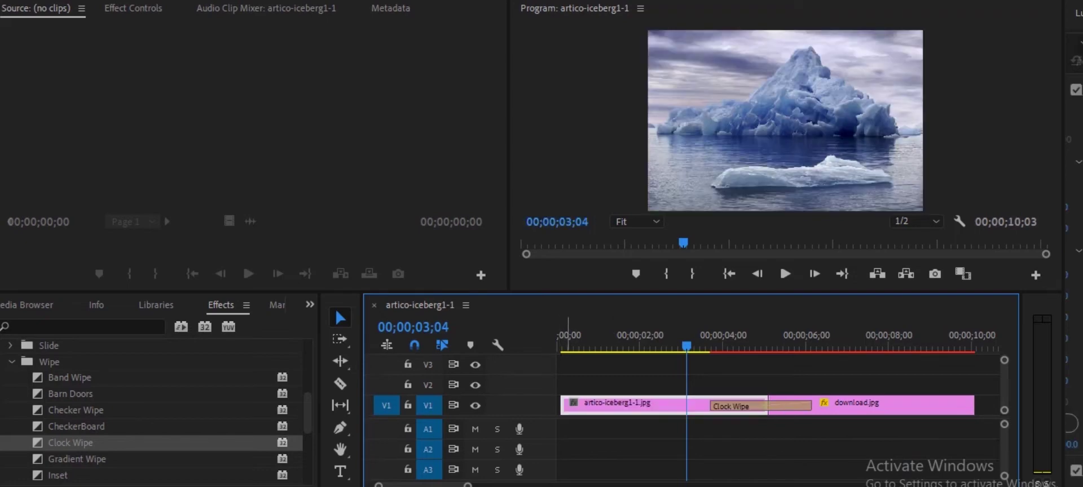
left_click_drag(790, 406, 747, 406)
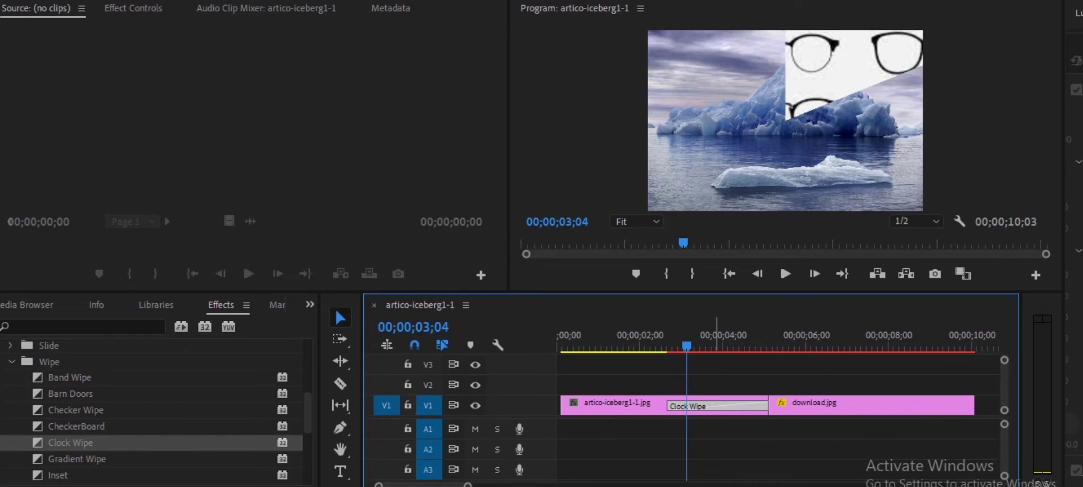
Clear the Clock Wipe and delete the download.jpg clip.
right_click(714, 405)
left_click(753, 434)
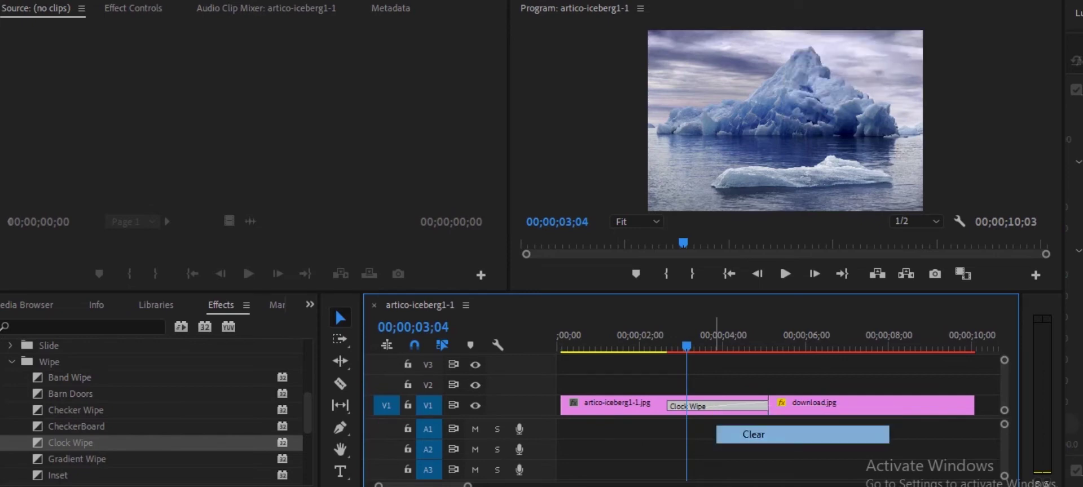
left_click(809, 406)
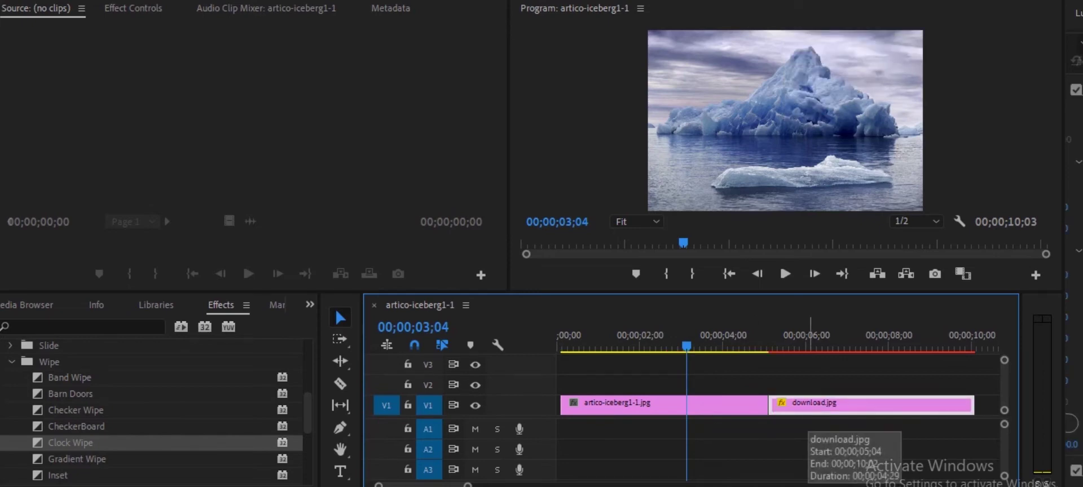
key("Delete")
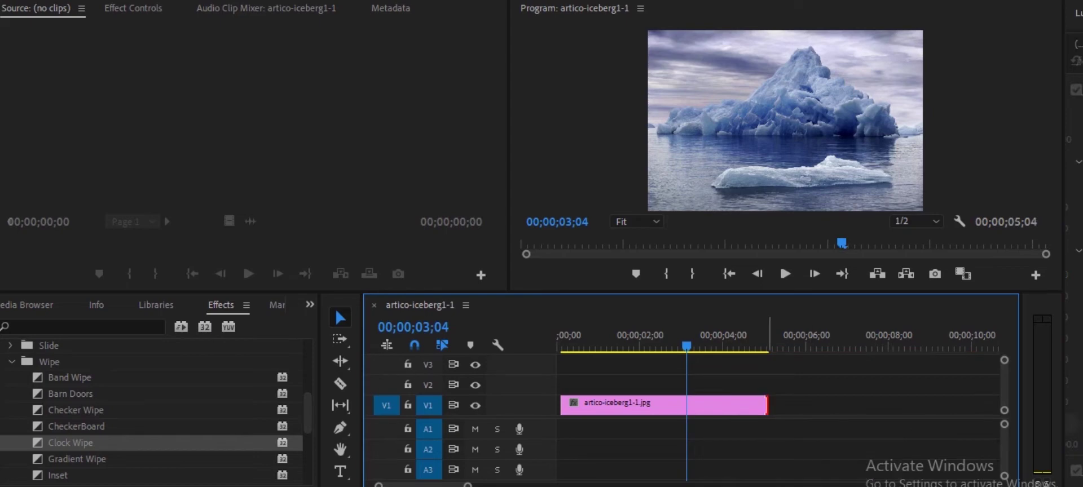
Extend the iceberg clip to 00;00;07;19 and apply a default Cross Dissolve at its start.
left_click_drag(767, 406, 872, 406)
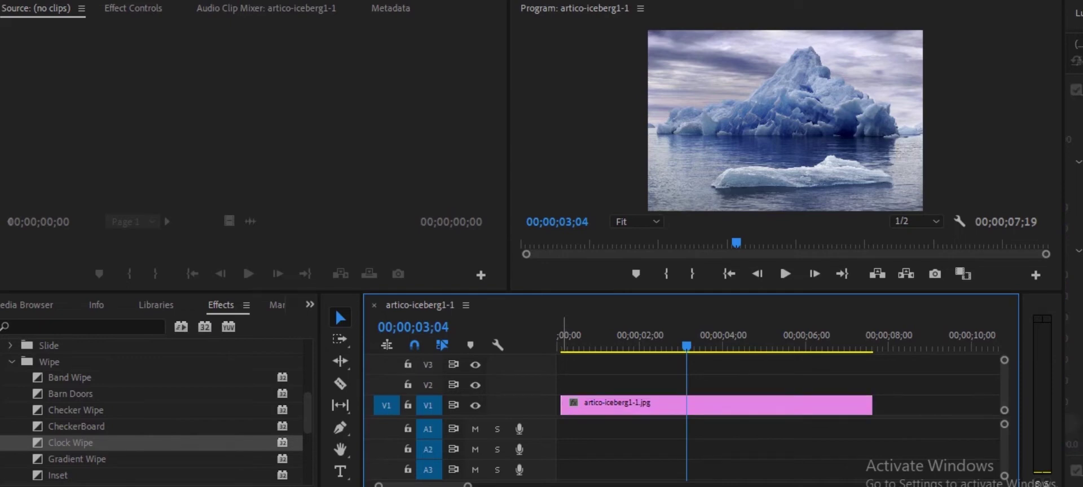
right_click(563, 404)
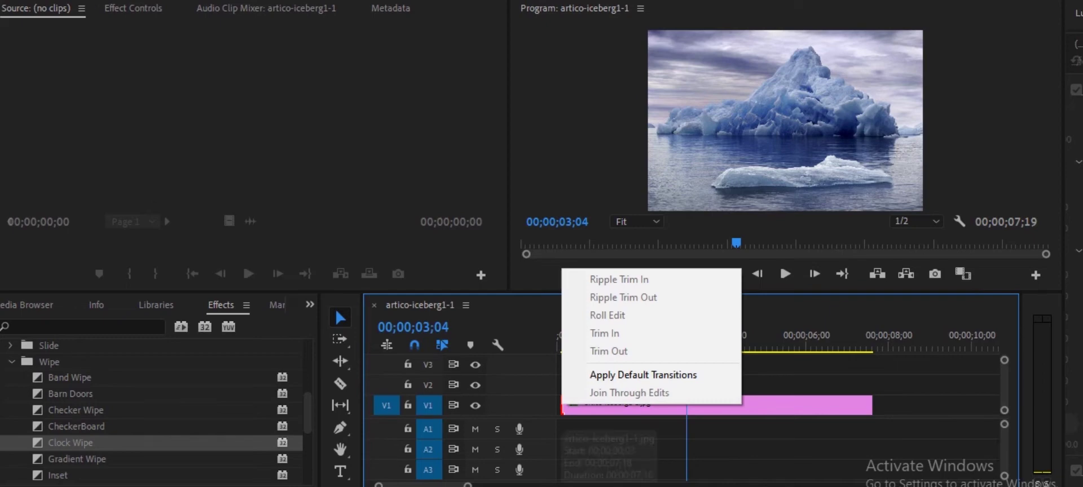
left_click(643, 374)
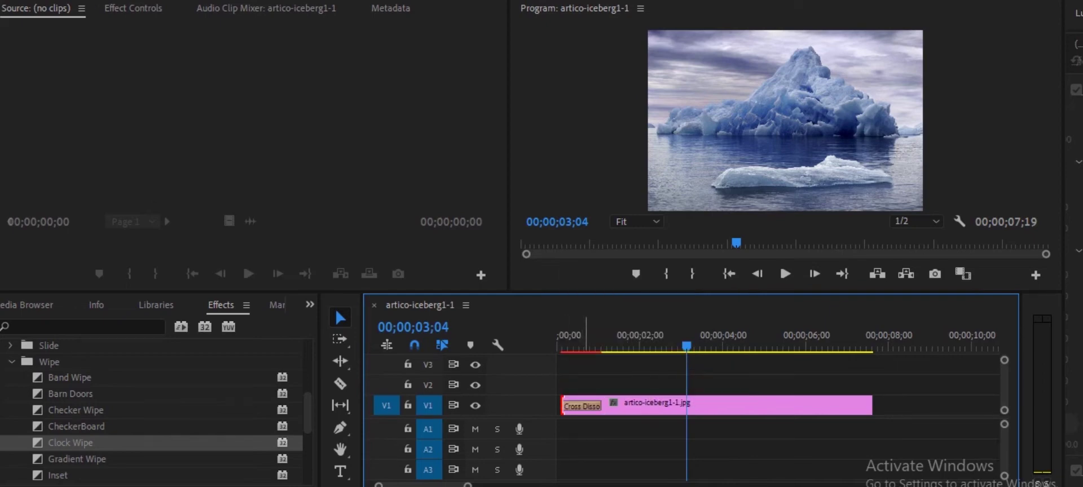
left_click(581, 405)
right_click(582, 406)
key("Escape")
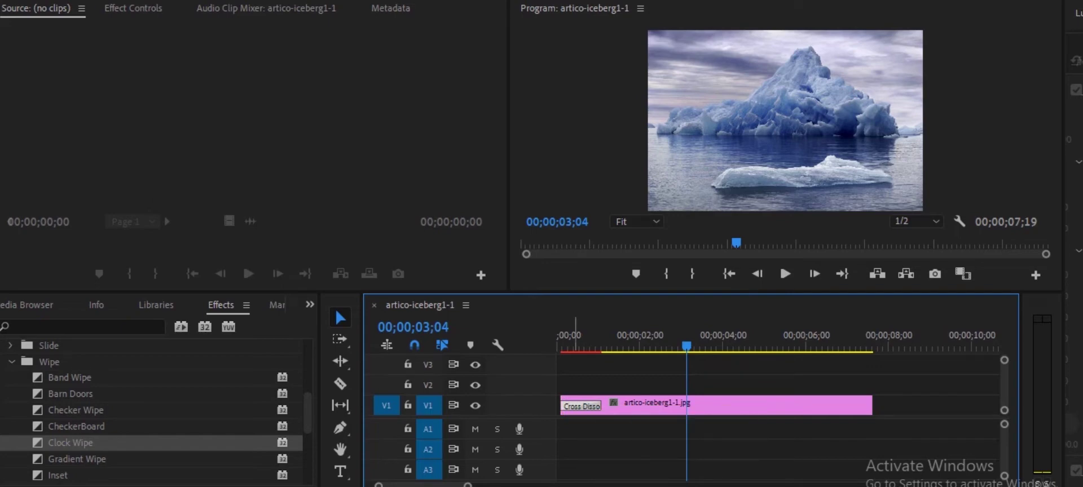
right_click(573, 407)
left_click(620, 416)
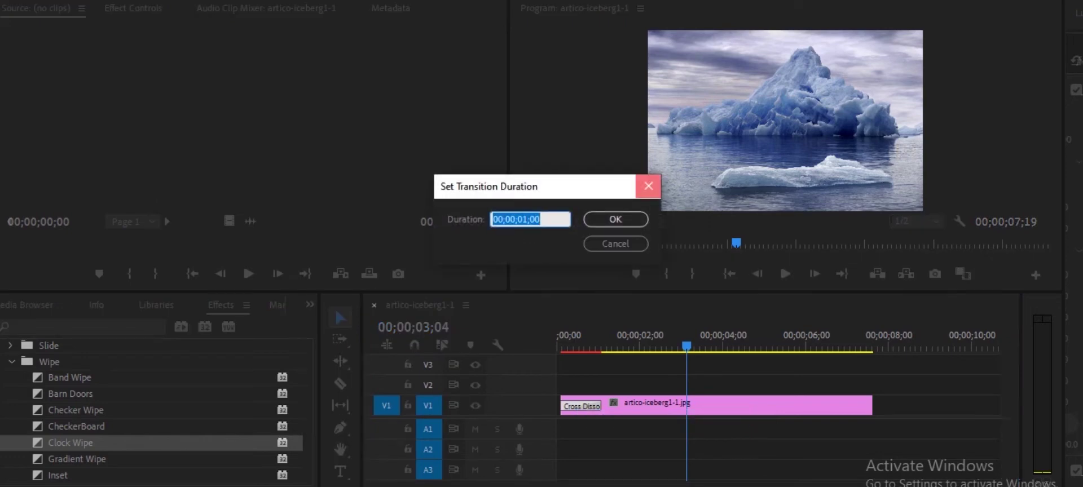
left_click(648, 186)
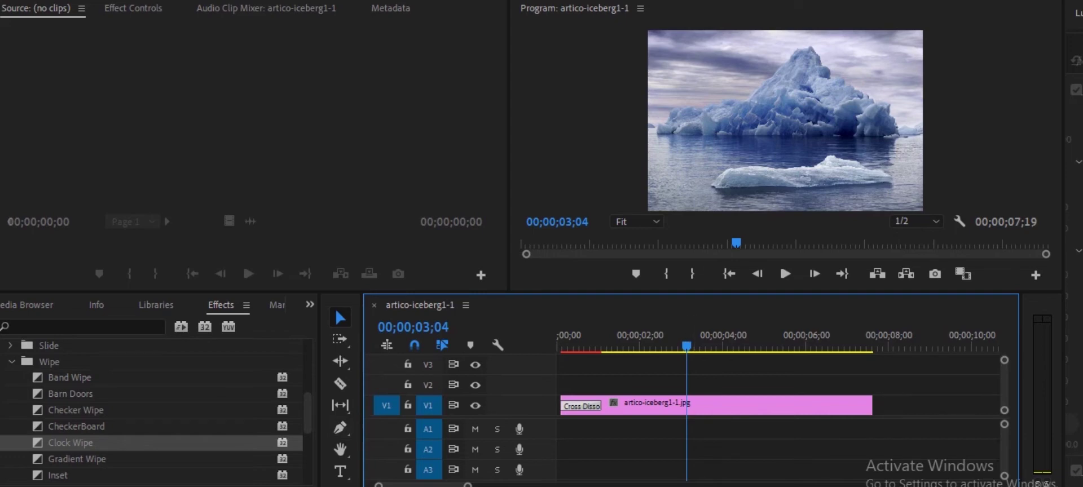
key("j")
key("j")
key("j")
key("l")
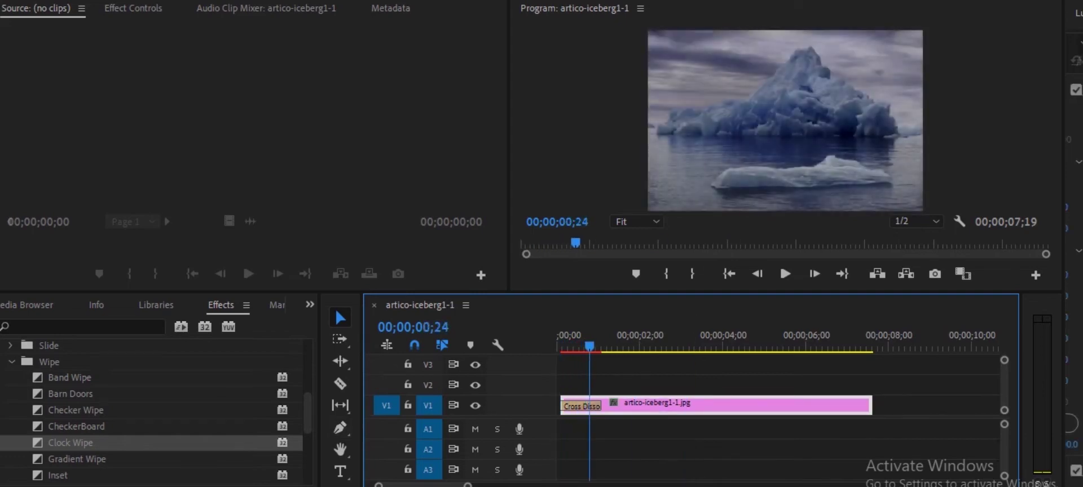
key("j")
key("k")
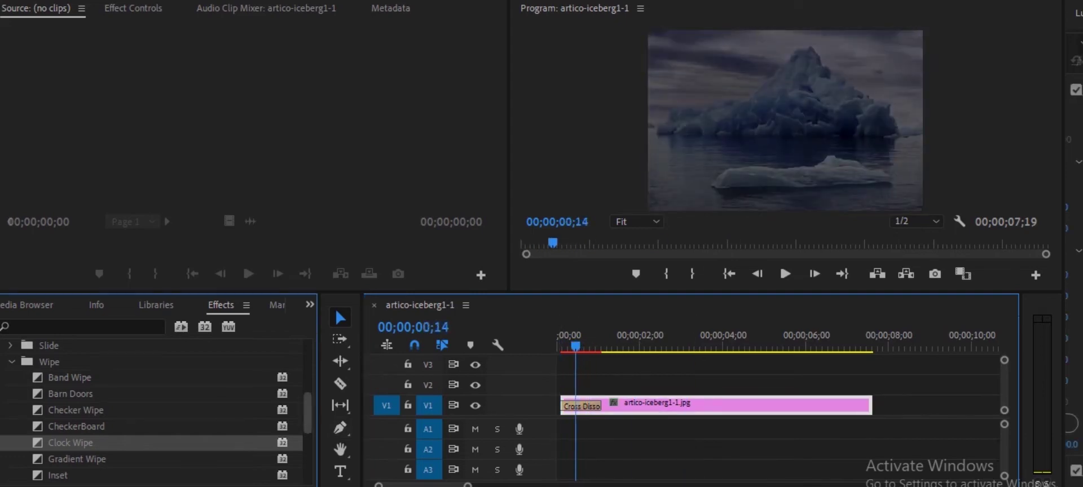
Replace the Cross Dissolve on the iceberg clip with the Wipe transition.
scroll(152, 442, "down", 1)
scroll(152, 443, "down", 2)
scroll(152, 442, "down", 2)
scroll(152, 442, "down", 2)
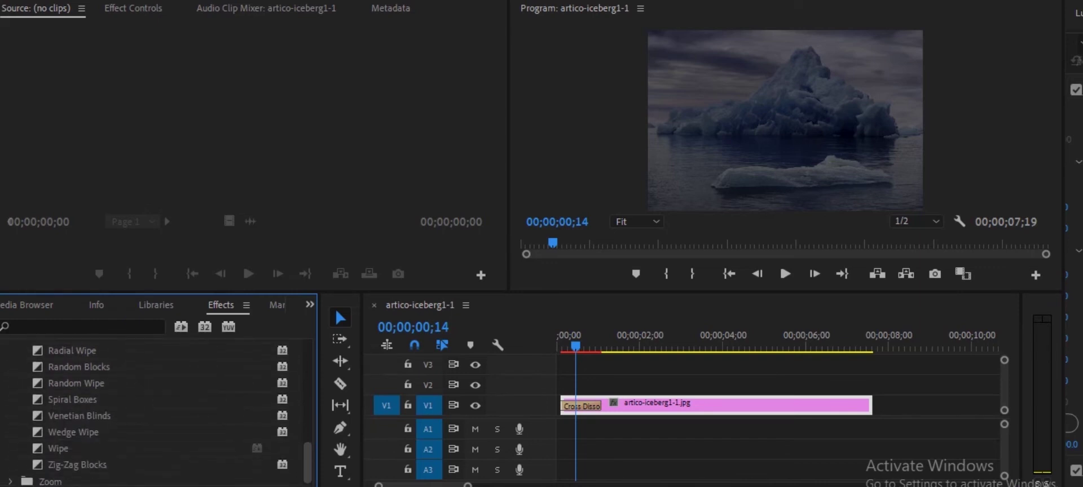
scroll(152, 442, "down", 1)
left_click(85, 444)
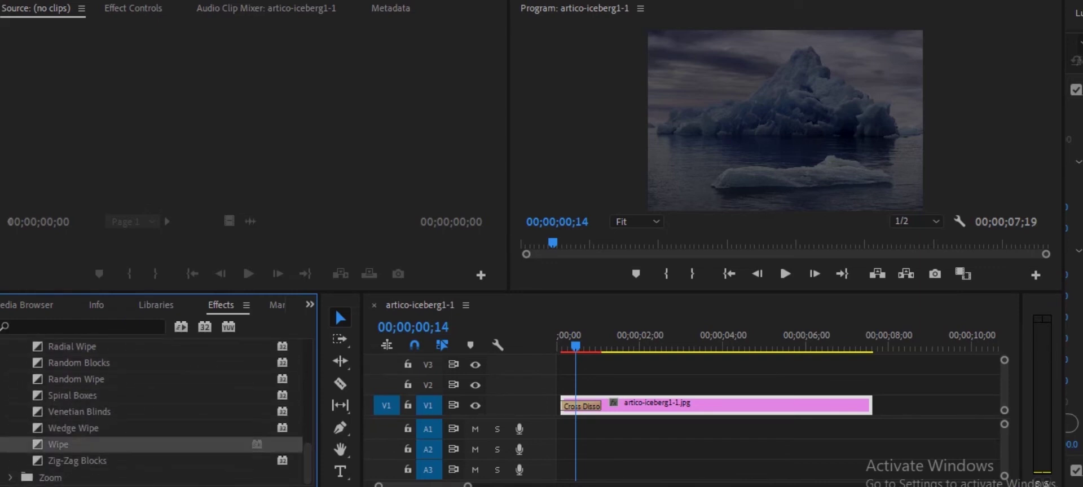
left_click_drag(85, 444, 624, 405)
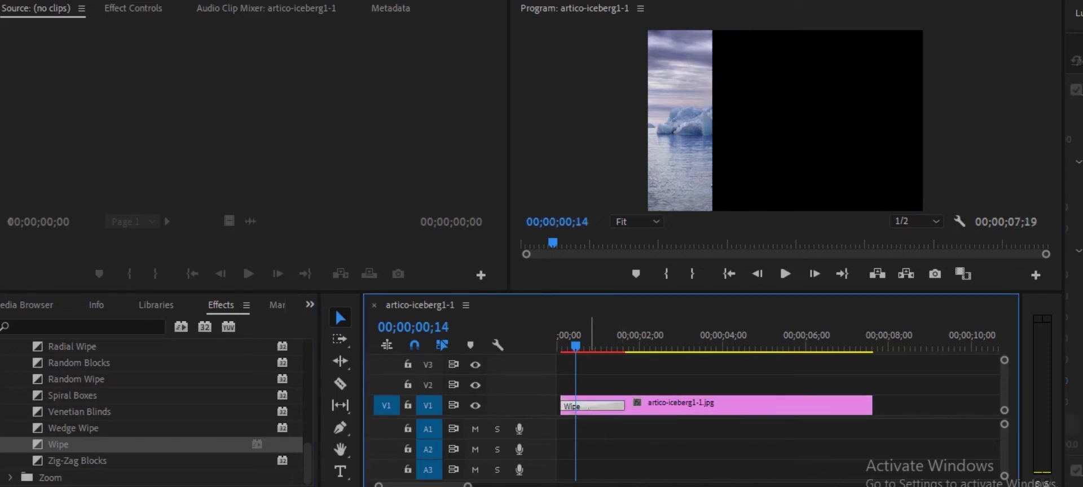
Play the Wipe from the sequence start, then scroll the effects list back up.
key("Home")
key("space")
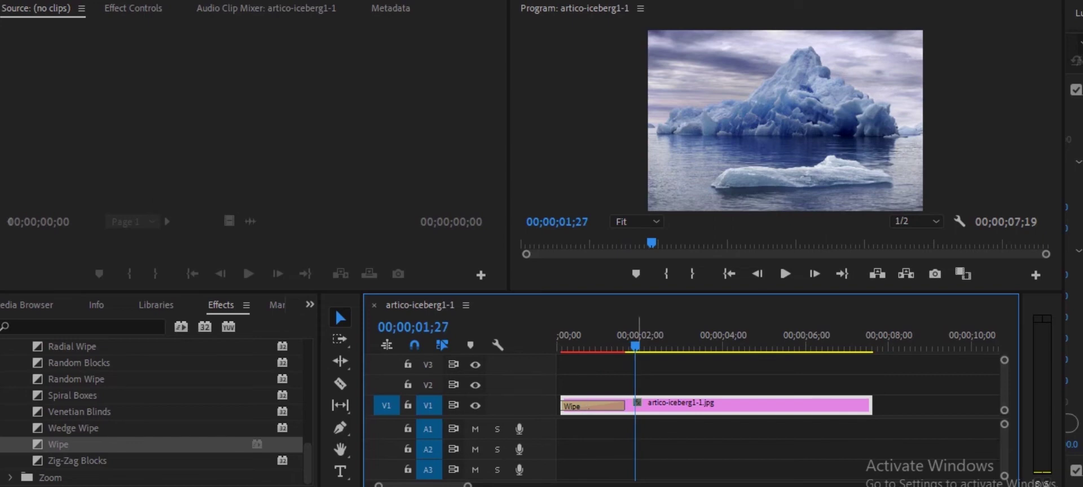
left_click(308, 462)
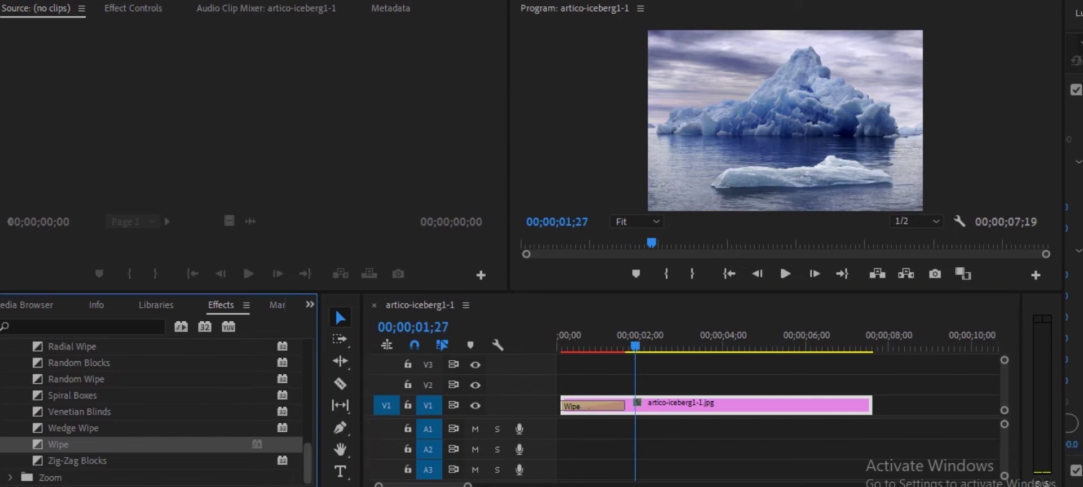
scroll(153, 412, "up", 4)
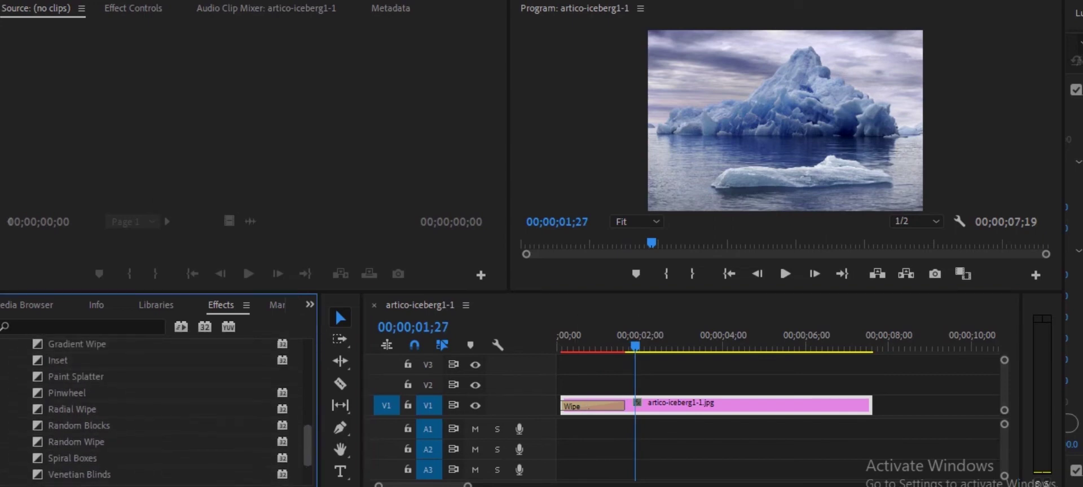
scroll(152, 412, "up", 3)
scroll(153, 411, "up", 4)
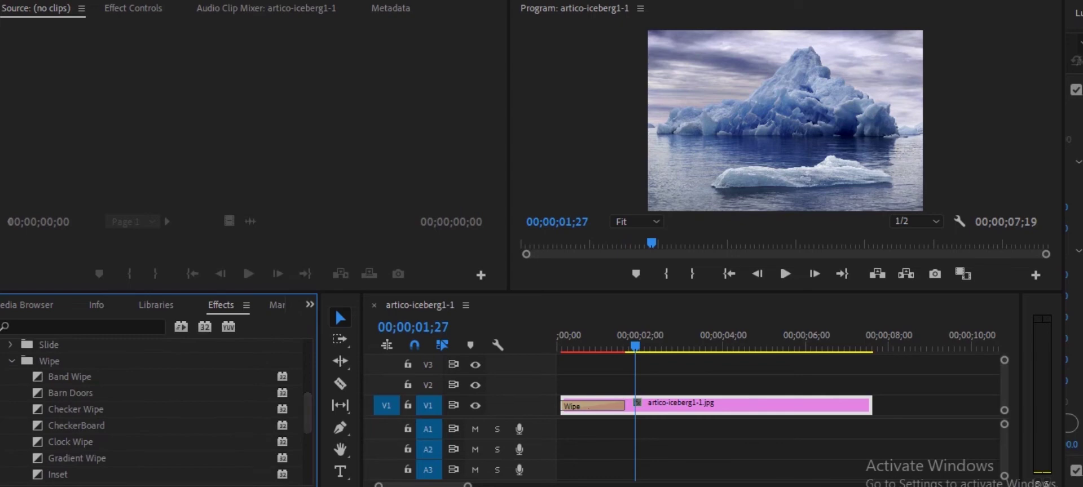
Replace the Wipe with the Split transition from the Slide folder.
left_click(48, 345)
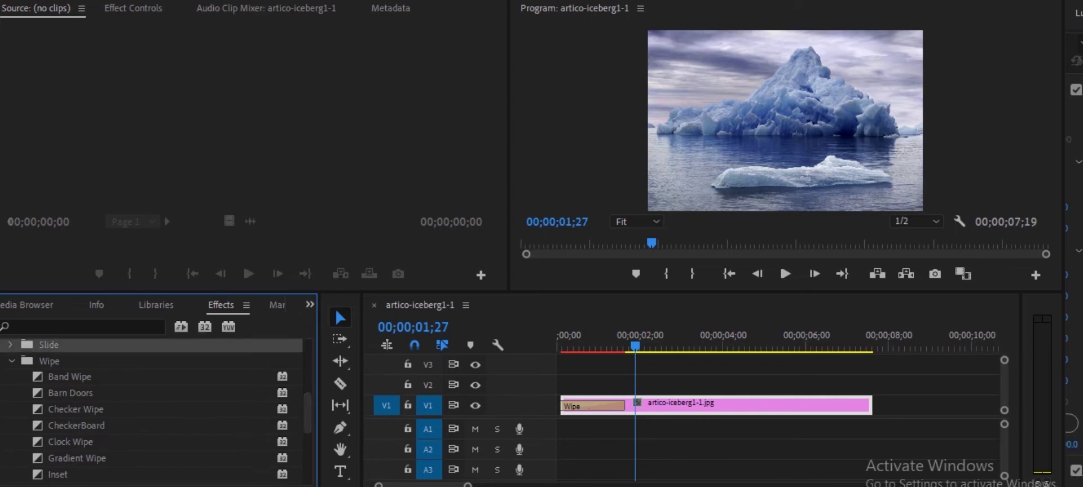
key("Right")
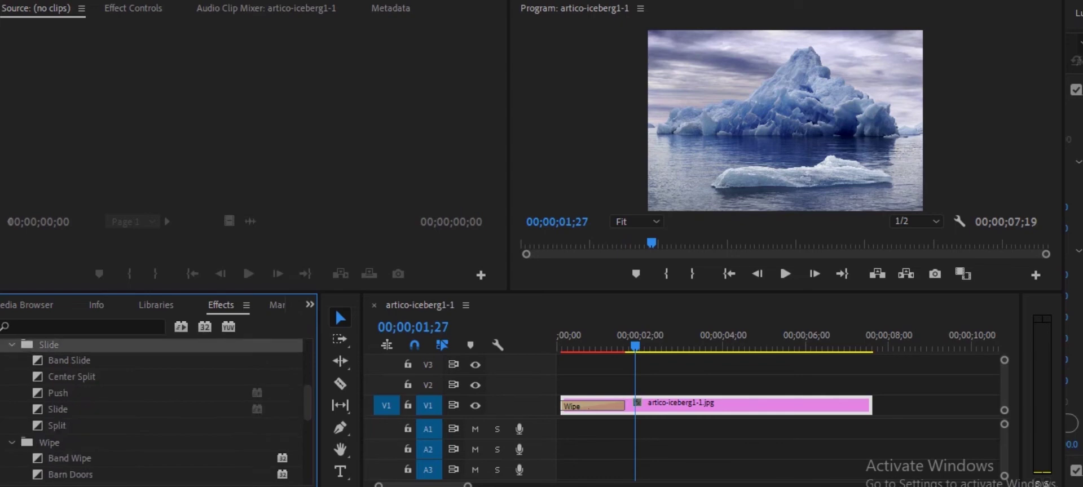
left_click(56, 426)
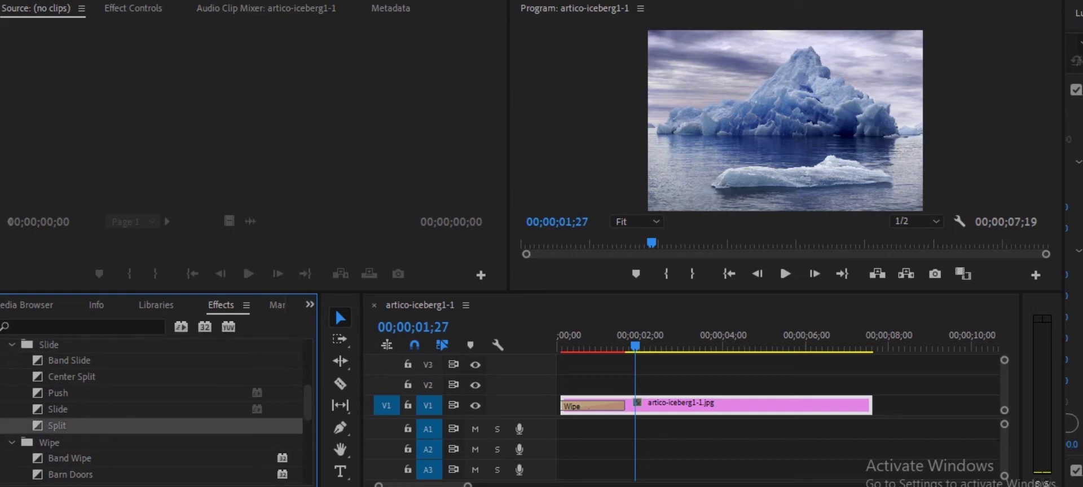
left_click_drag(56, 426, 592, 406)
Preview the Split from the clip's start, then drag its edge to lengthen it.
left_click_drag(635, 341, 557, 341)
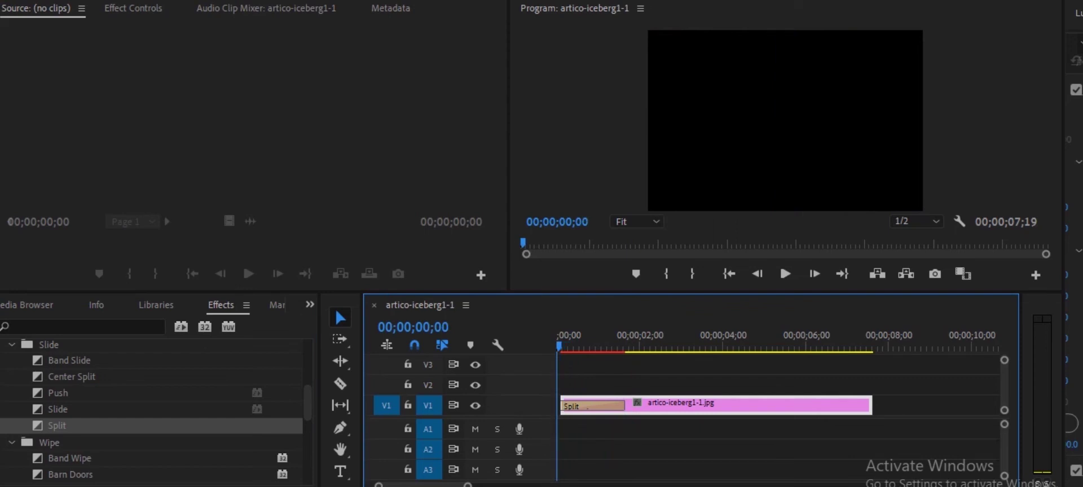
key("space")
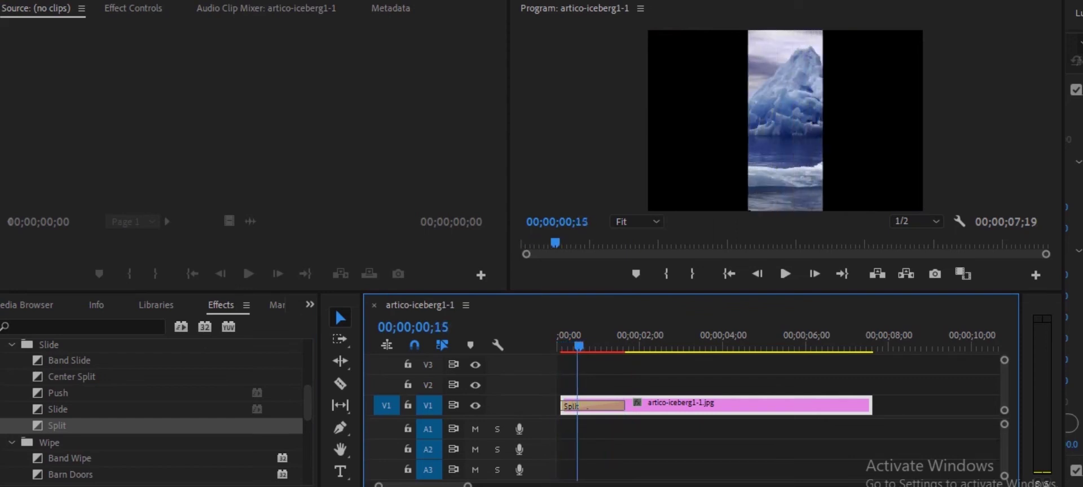
left_click(563, 341)
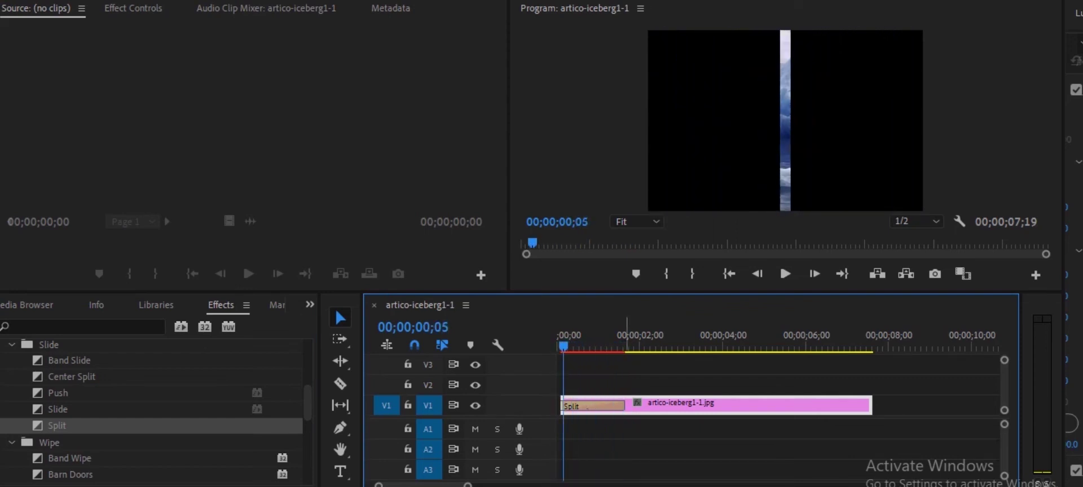
left_click_drag(624, 404, 644, 405)
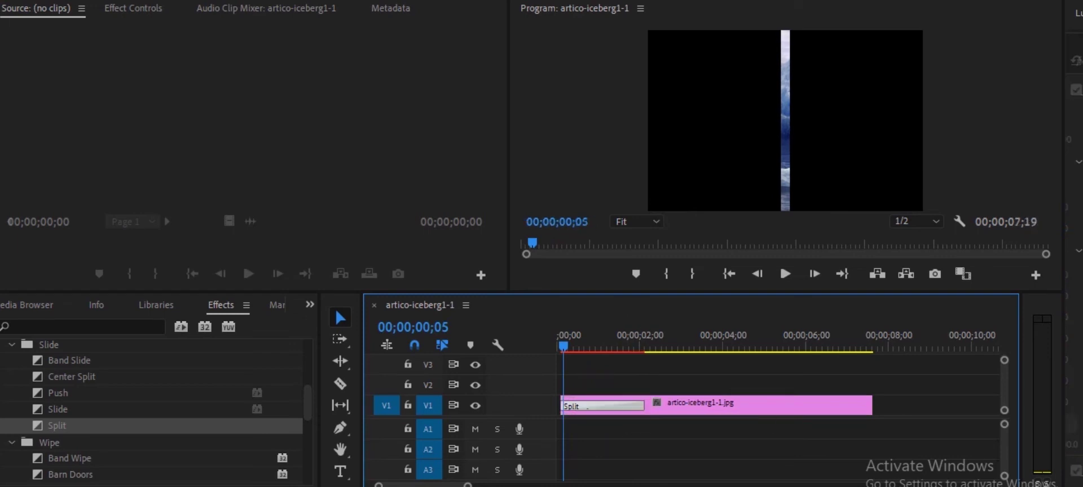
Play back the Split, park at 01;03, and show its 00;00;02;01 settings in Effect Controls.
left_click(785, 274)
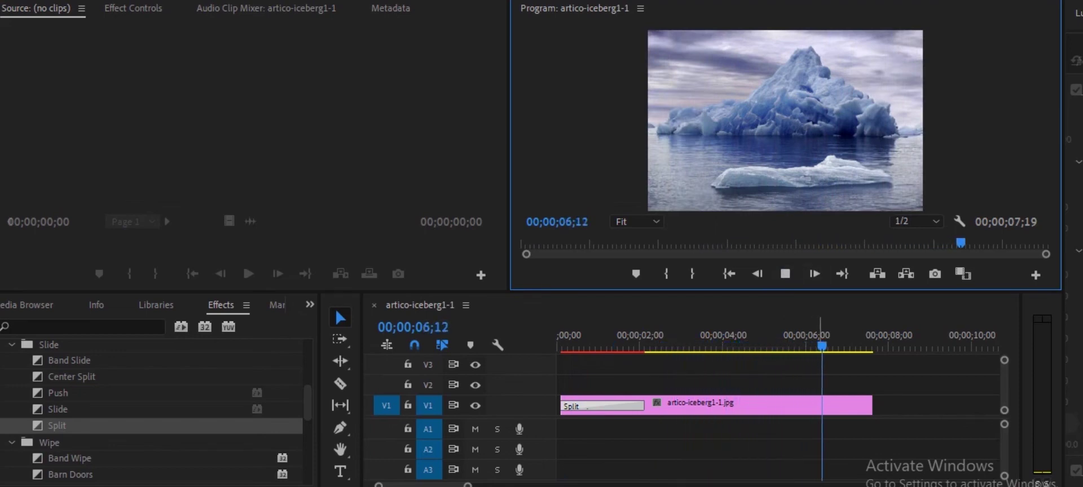
left_click(698, 339)
left_click_drag(698, 338, 602, 338)
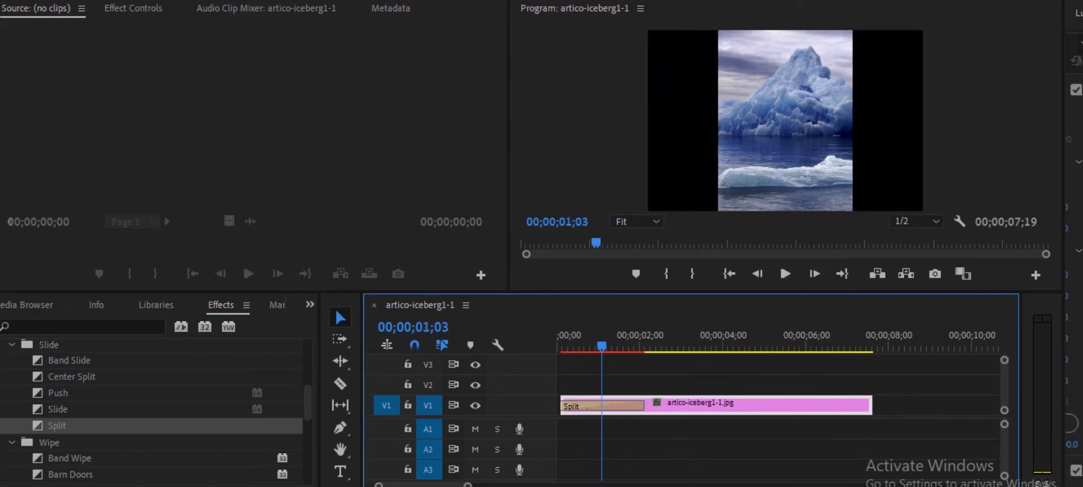
key("ctrl+shift+a")
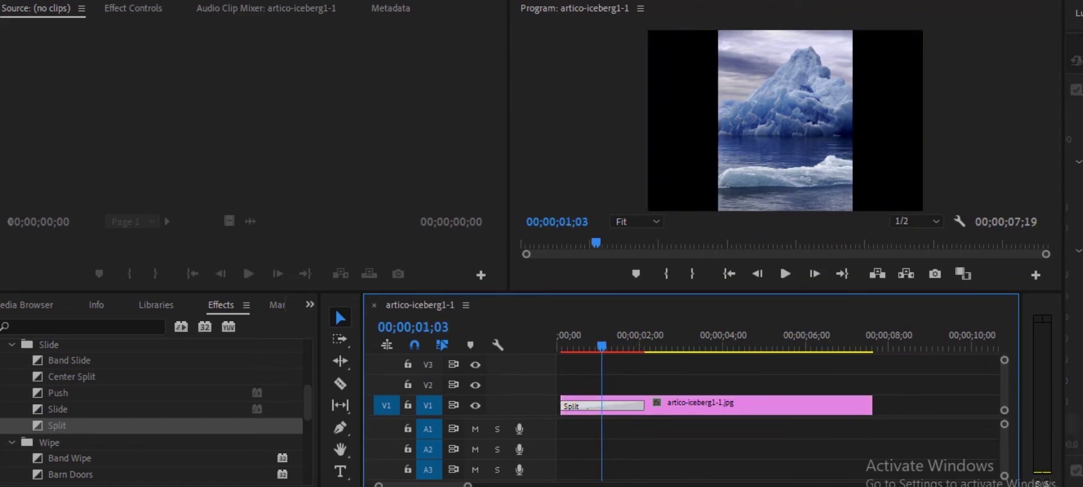
key("shift+5")
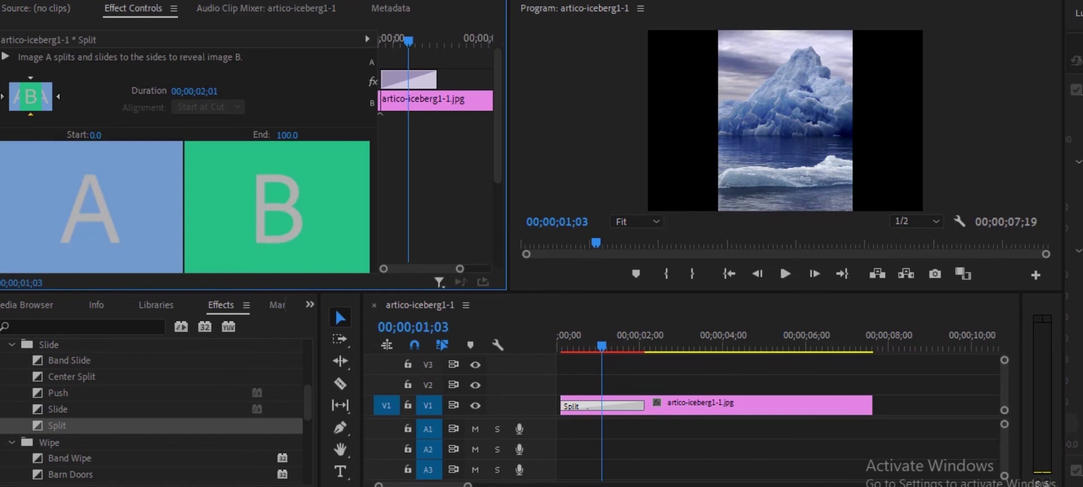
Set the Split direction to South to North and replay it from the sequence start.
left_click(30, 114)
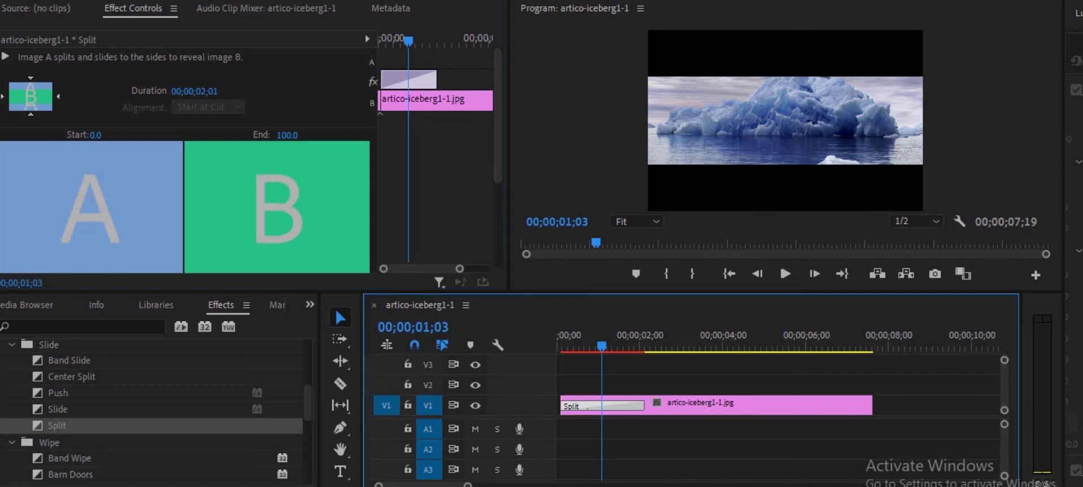
left_click_drag(602, 345, 559, 346)
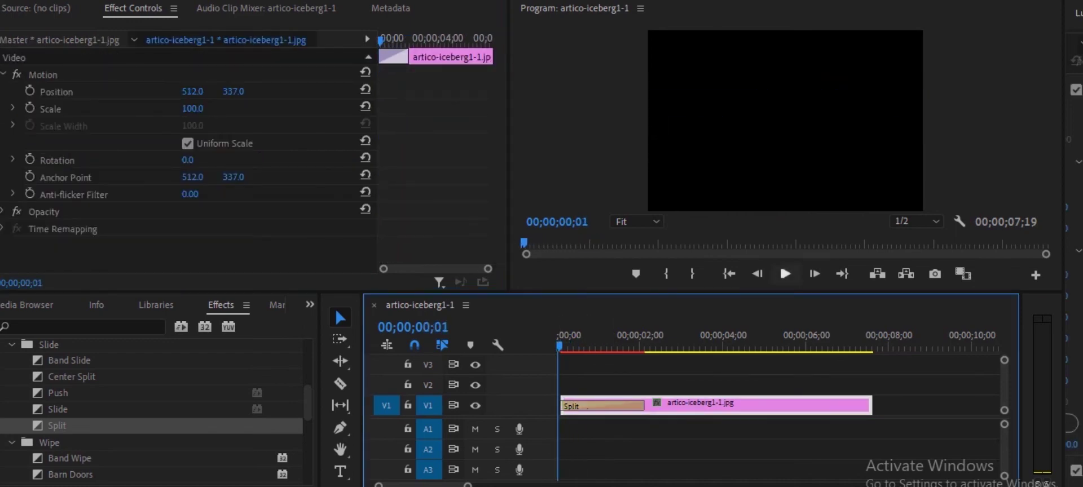
left_click(785, 274)
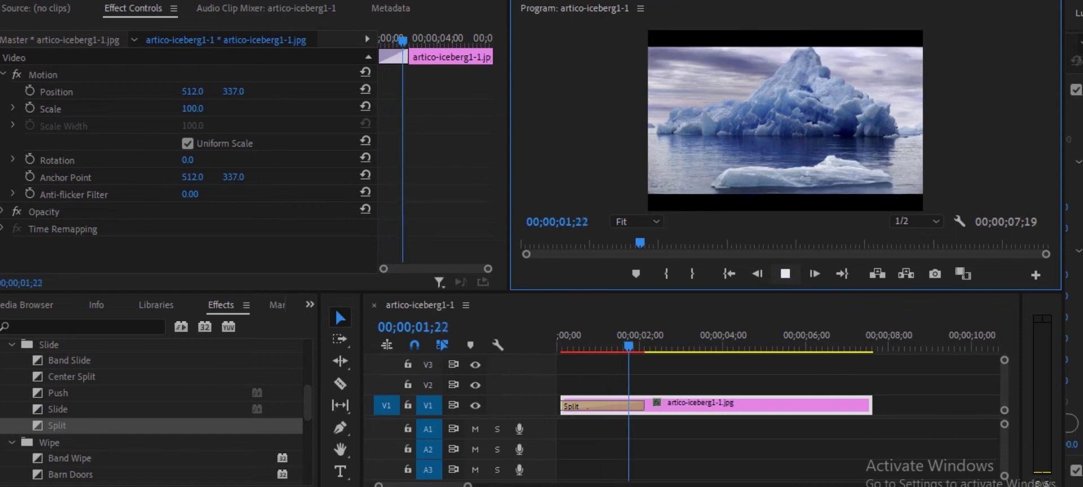
key("space")
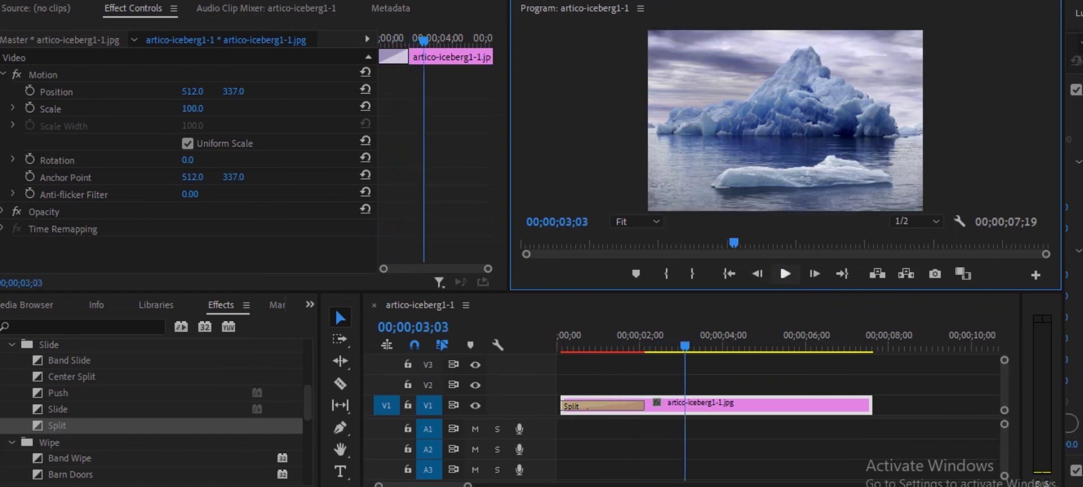